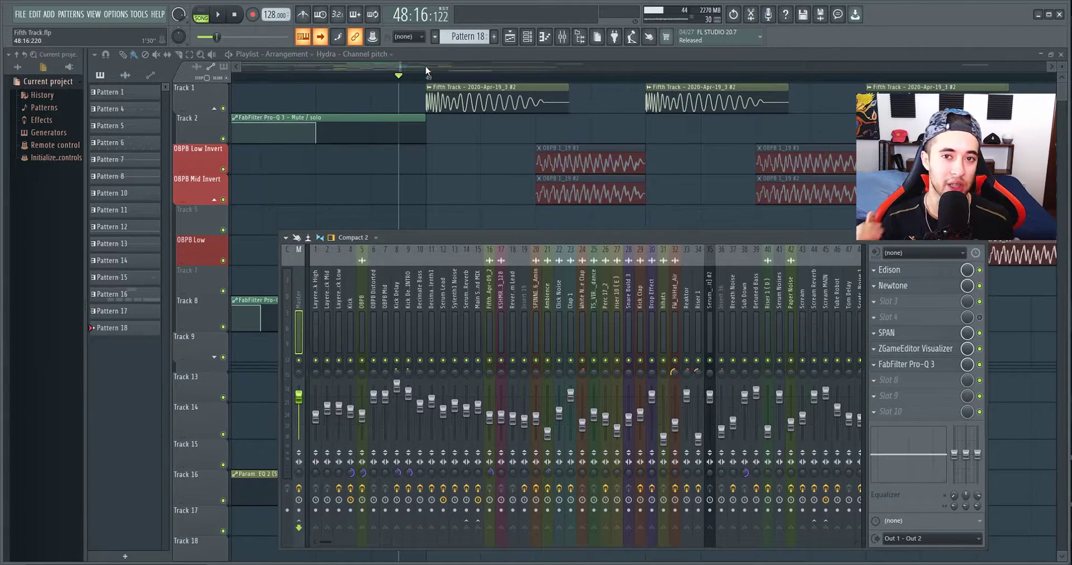
Play the song and add the FPS readout to the CPU performance meter
scroll(424, 65, "up", 3)
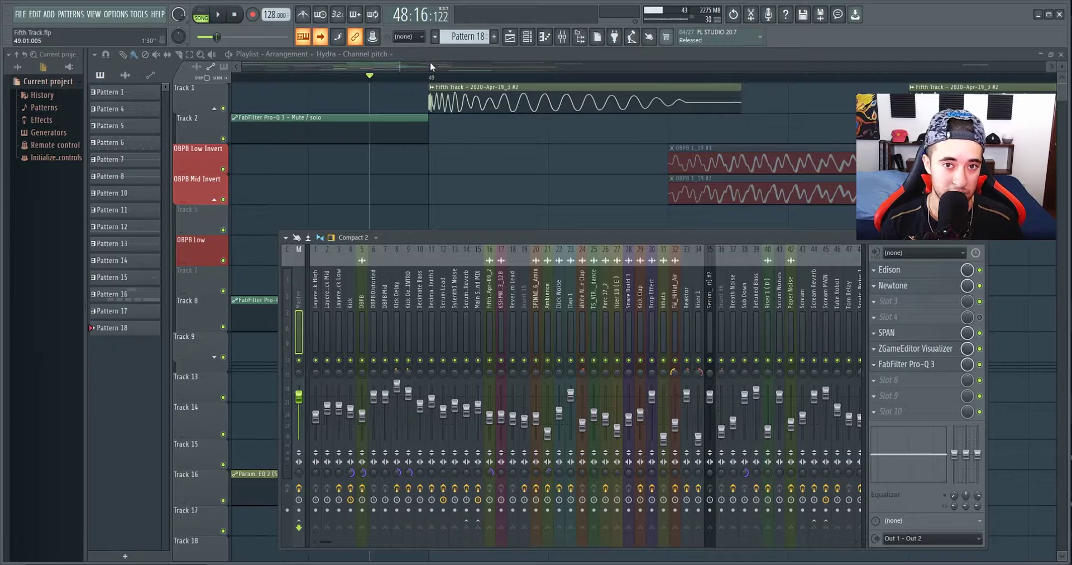
key("space")
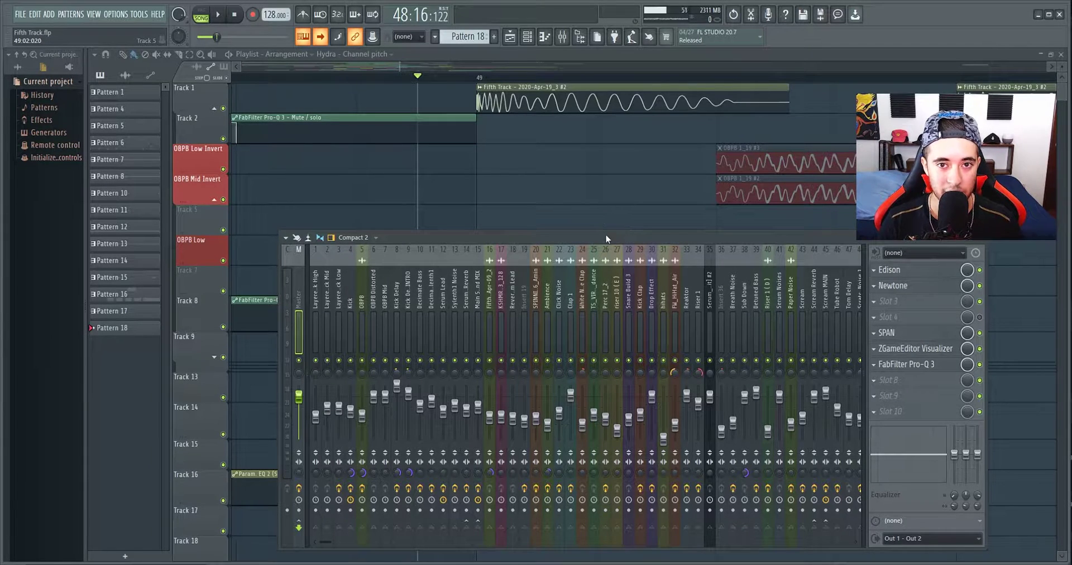
right_click(702, 17)
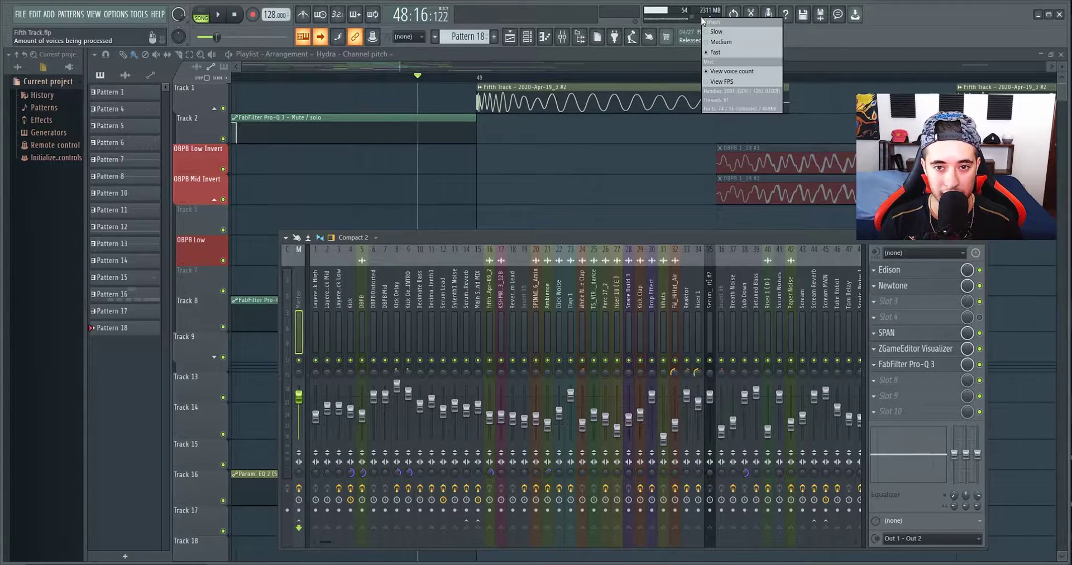
left_click(721, 82)
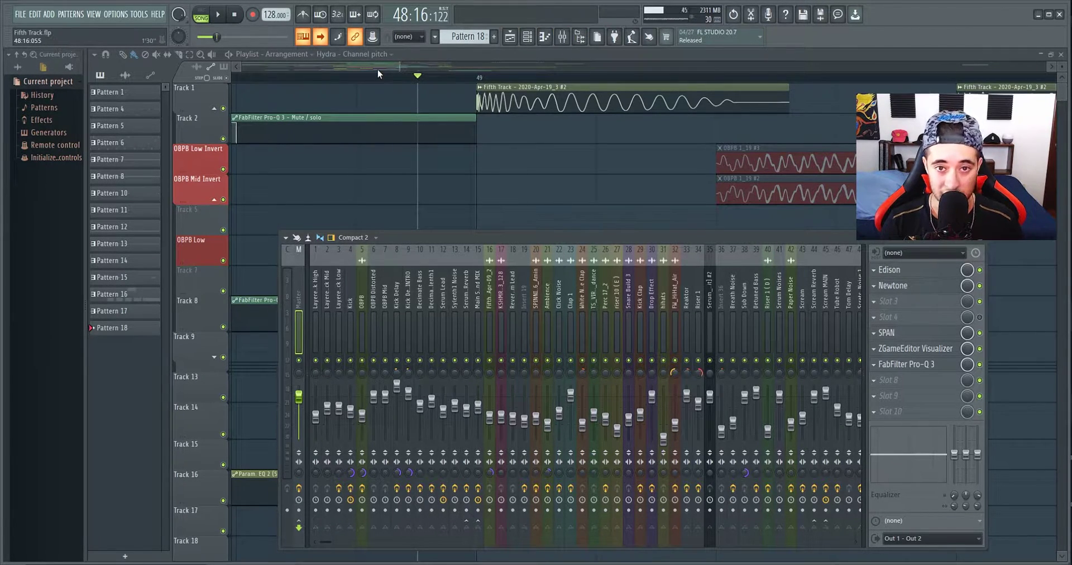
left_click(116, 14)
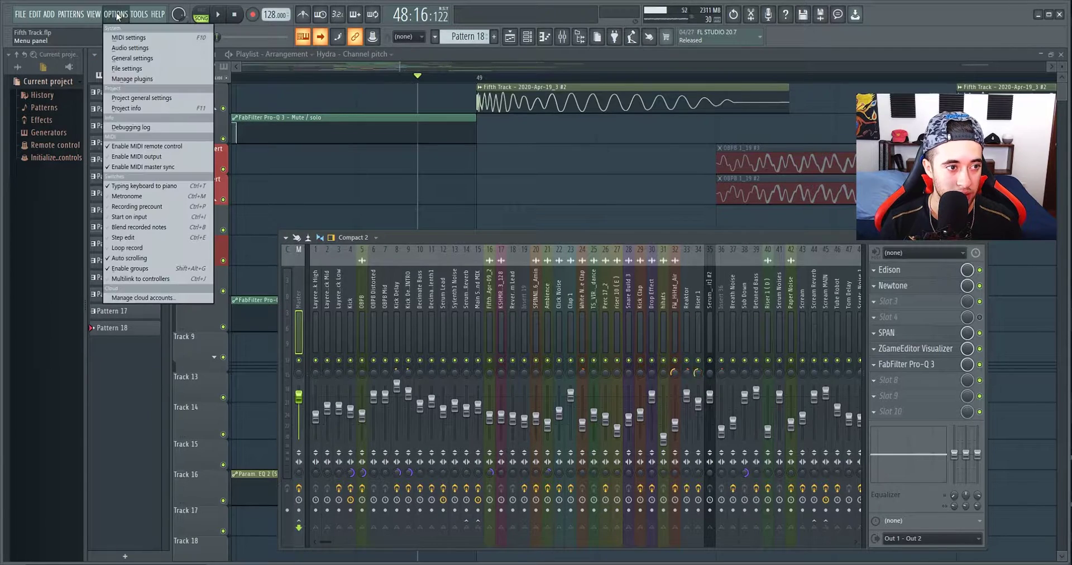
In General settings, keep animations at Don't distract me and raise Smoothing near maximum
left_click(133, 59)
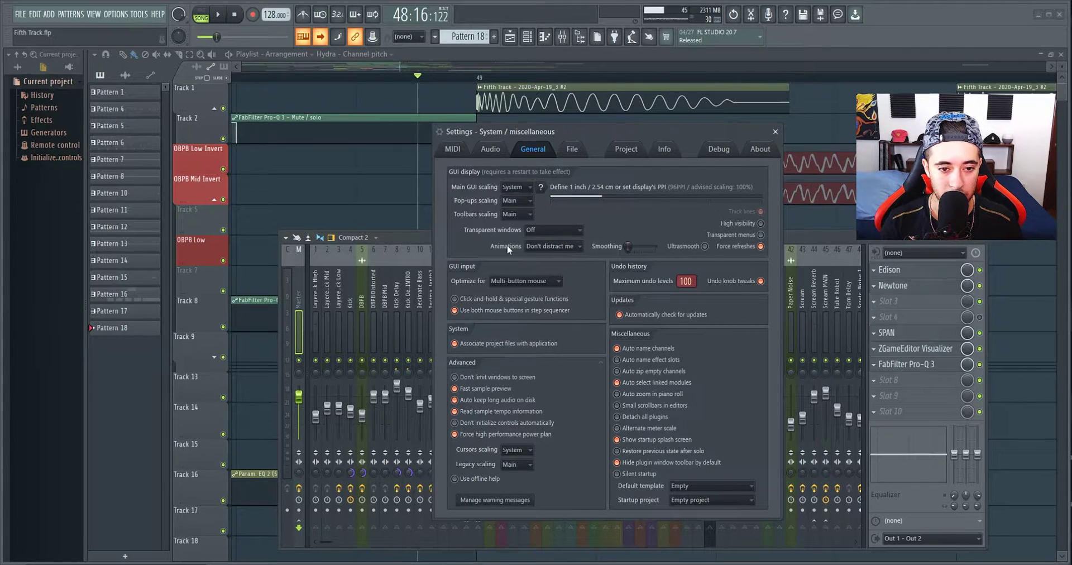
left_click(562, 251)
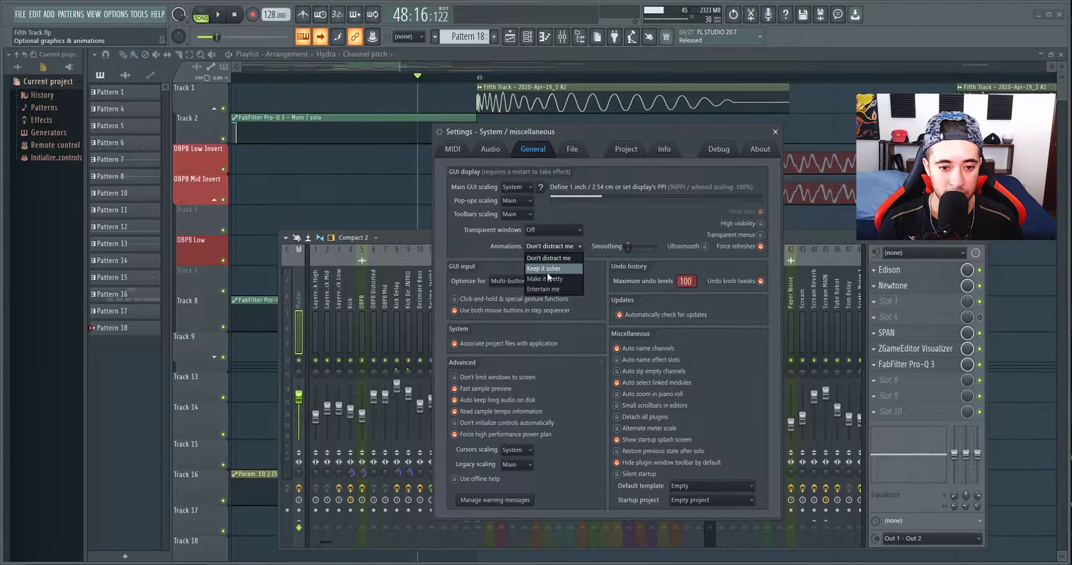
left_click(550, 258)
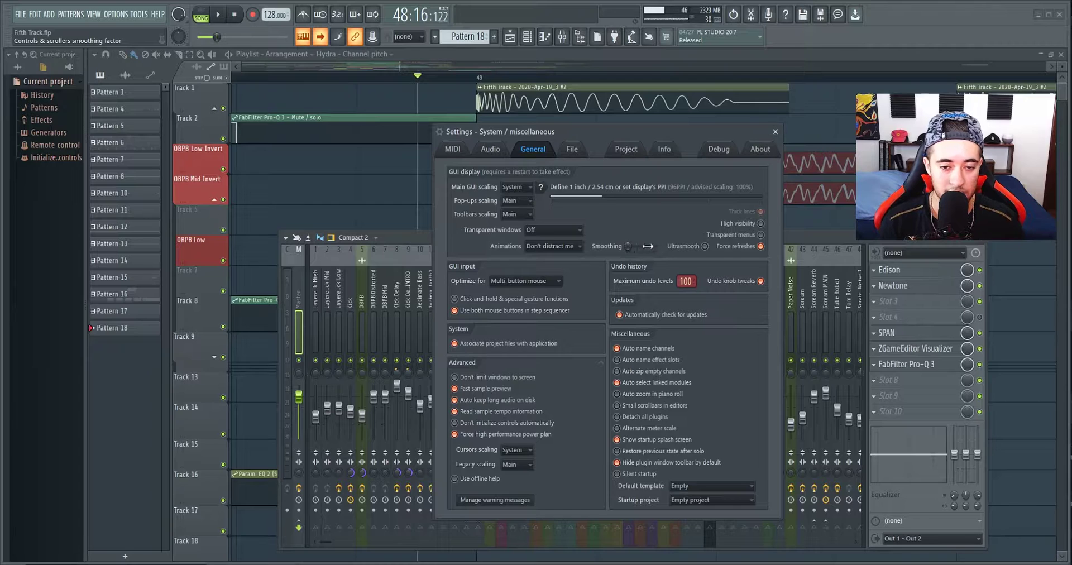
left_click_drag(631, 251, 654, 246)
Try Entertain me, revert to Don't distract me with minimum smoothing, and enable Ultrasmooth
left_click(557, 247)
left_click(554, 286)
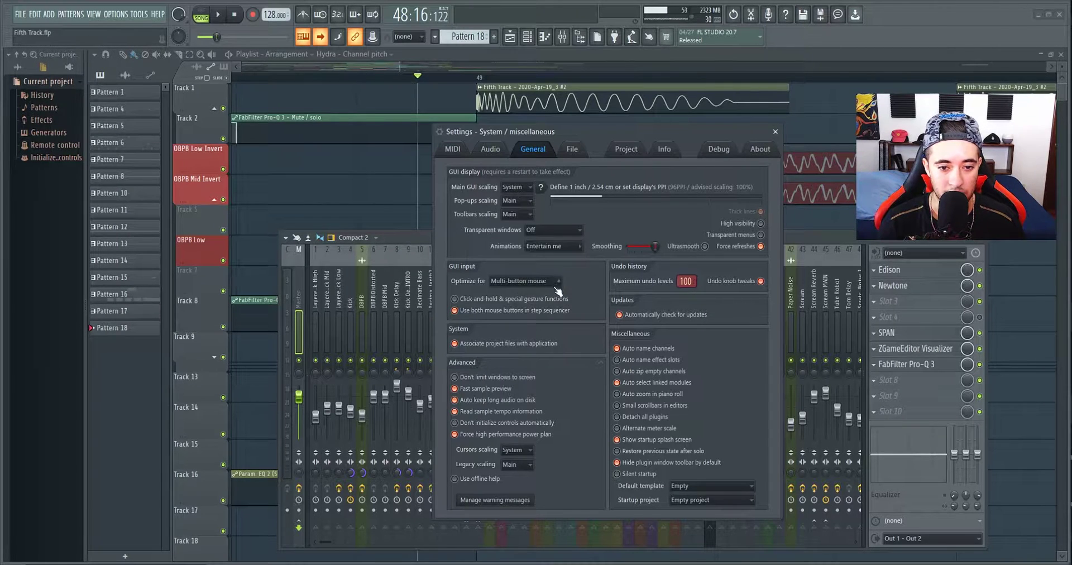
left_click(553, 246)
left_click(550, 258)
left_click_drag(655, 246, 633, 245)
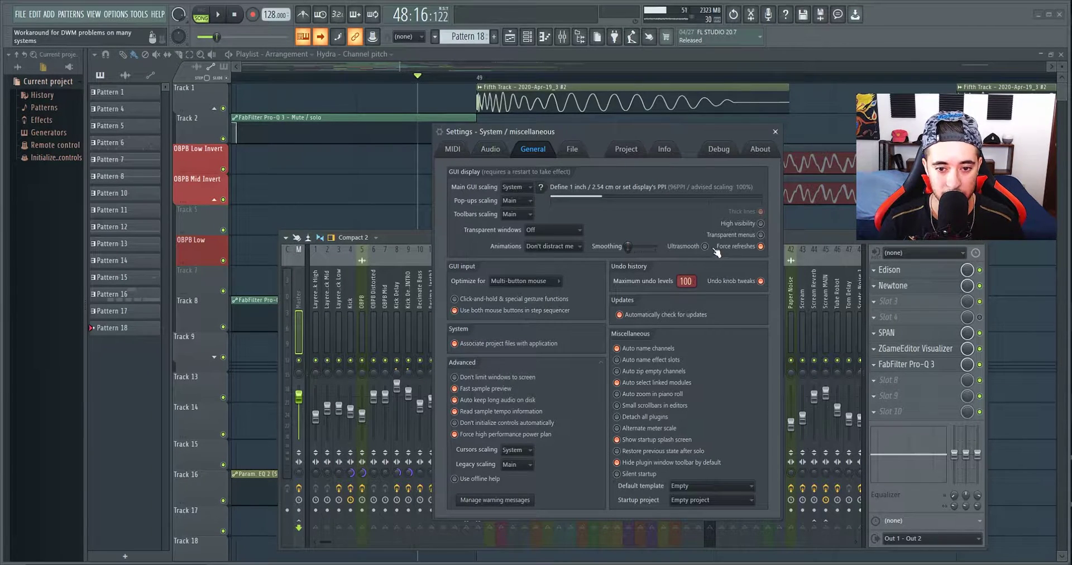
left_click_drag(689, 131, 643, 66)
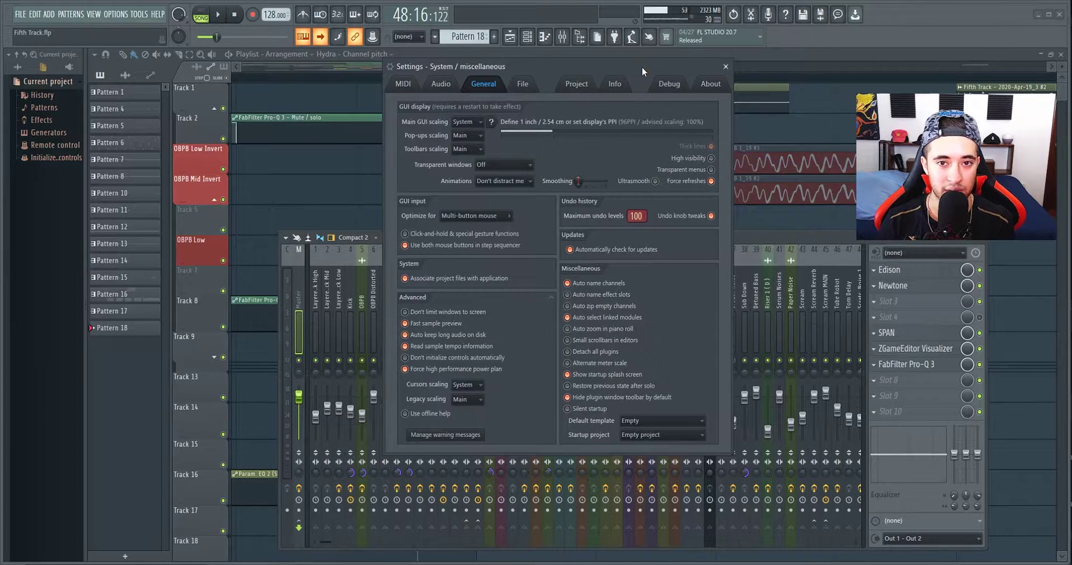
left_click(656, 182)
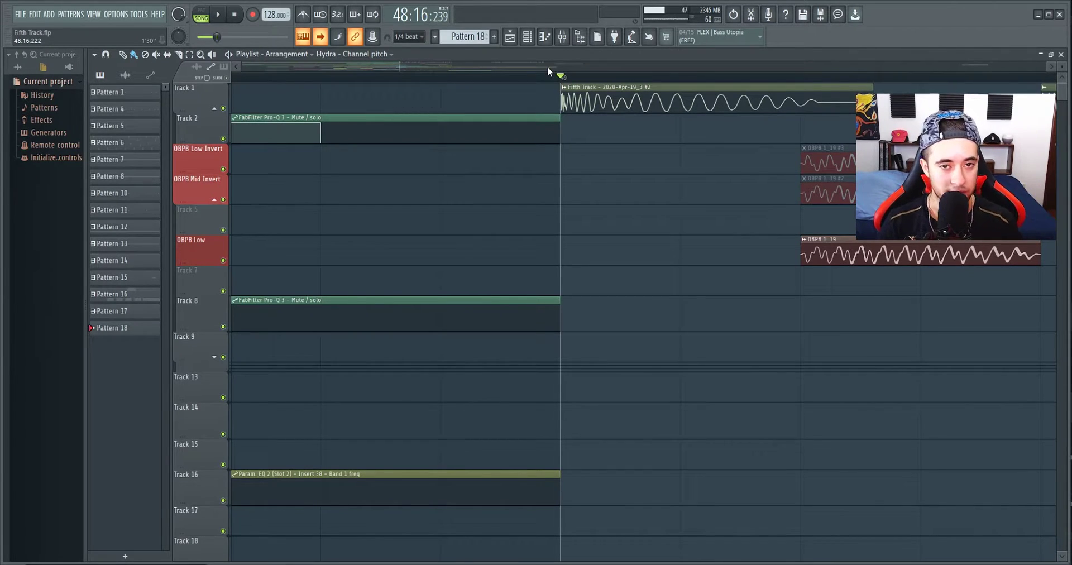
Zoom the playlist to show the Fifth Track arrangement alone
scroll(559, 78, "down", 1)
scroll(560, 78, "down", 1)
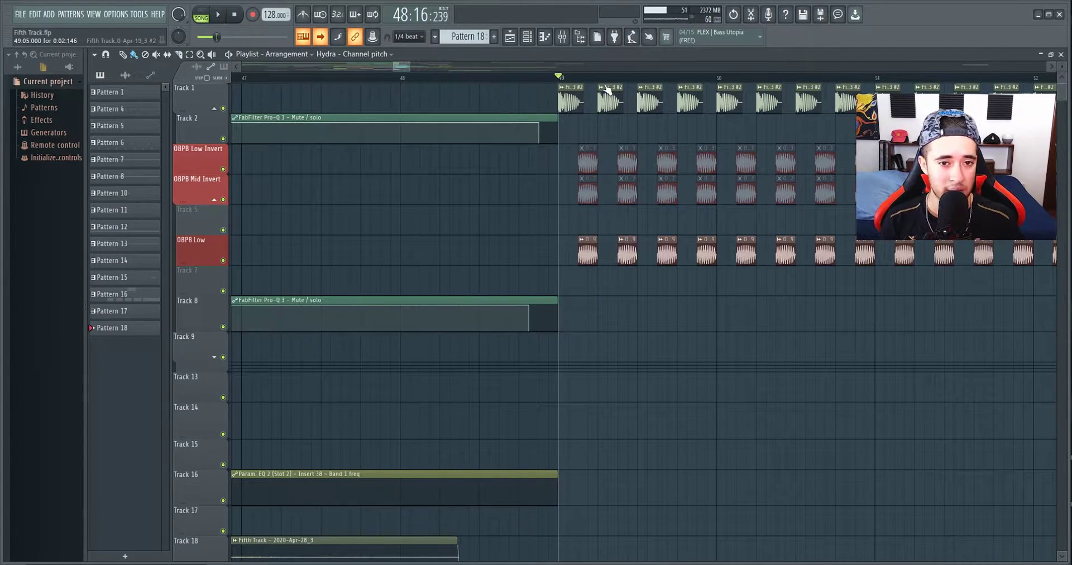
scroll(620, 80, "down", 2)
scroll(620, 80, "down", 2)
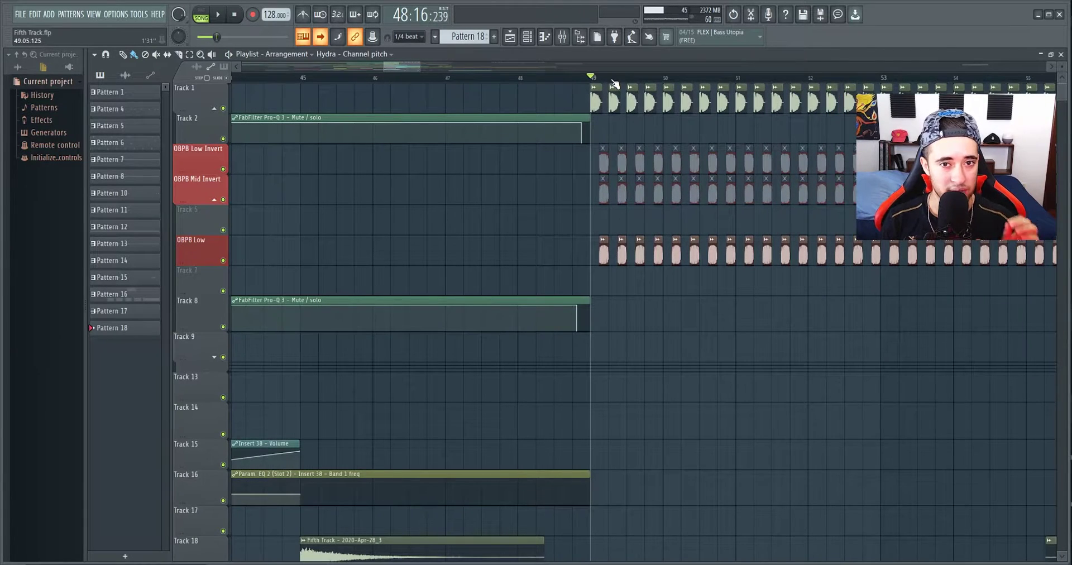
scroll(616, 81, "down", 2)
scroll(616, 80, "down", 1)
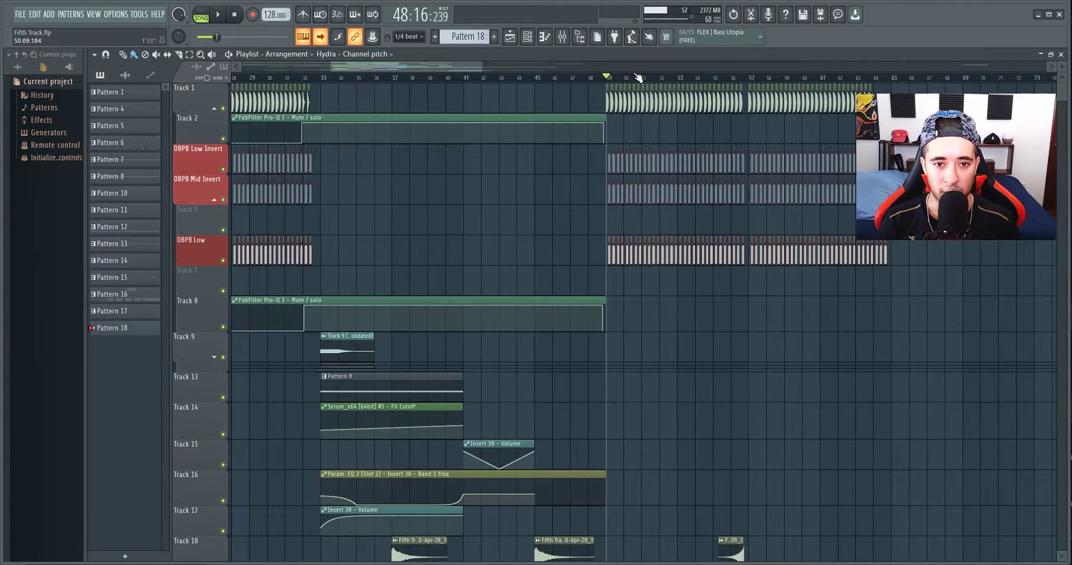
scroll(628, 81, "up", 2)
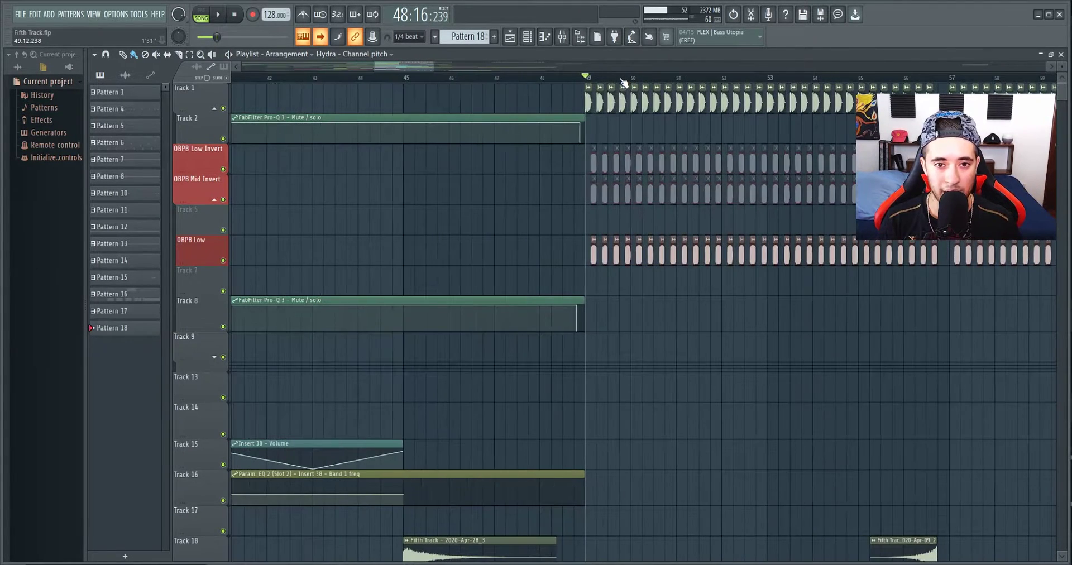
Show the Mixer and open the SPAN analyzer on the Master channel
left_click(563, 39)
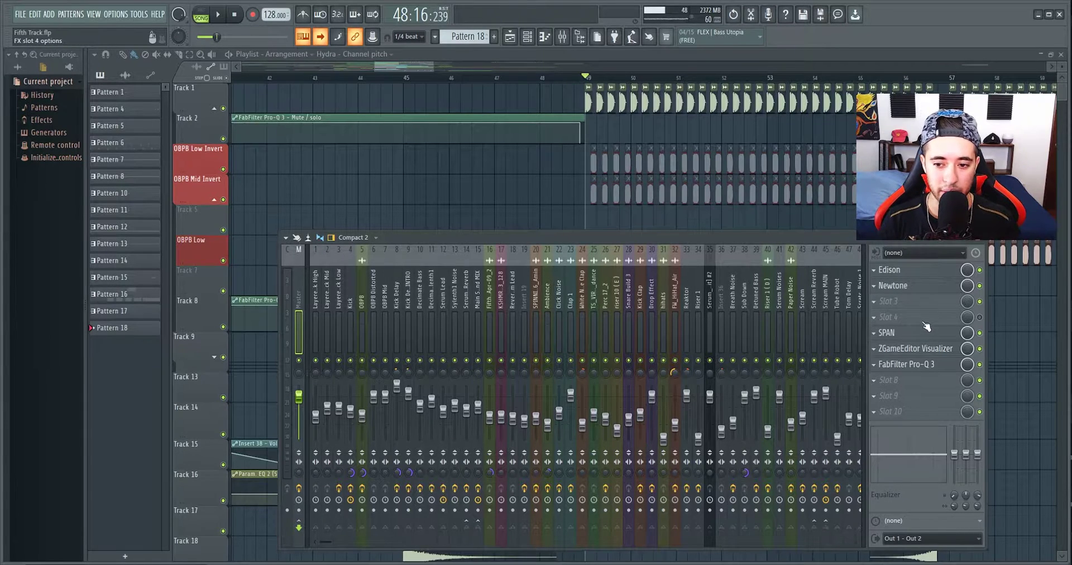
left_click(901, 333)
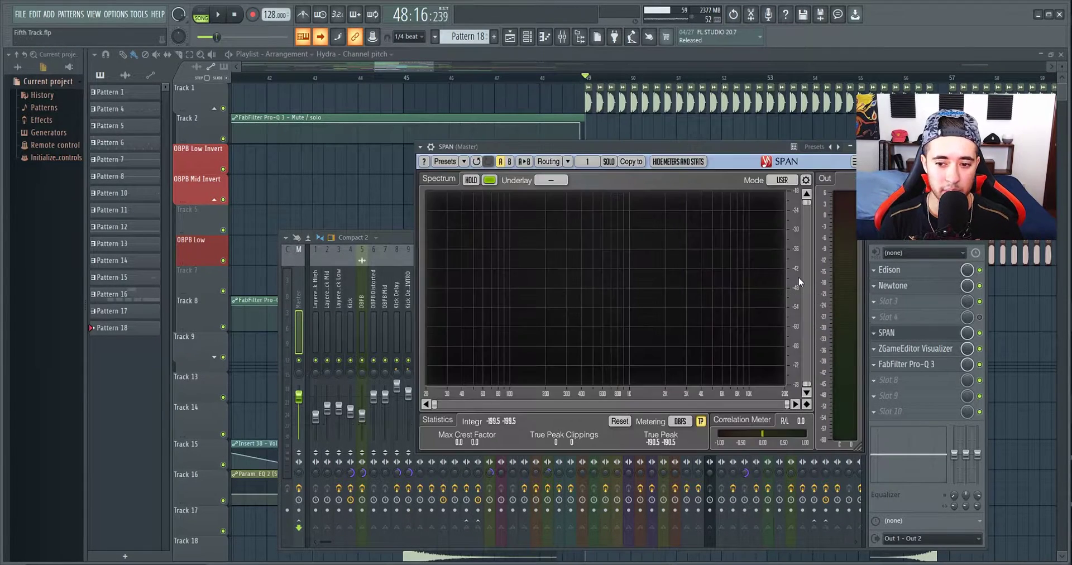
Play the song briefly to watch SPAN's spectrum, then open SPAN's Voxengo info window
left_click_drag(670, 147, 642, 101)
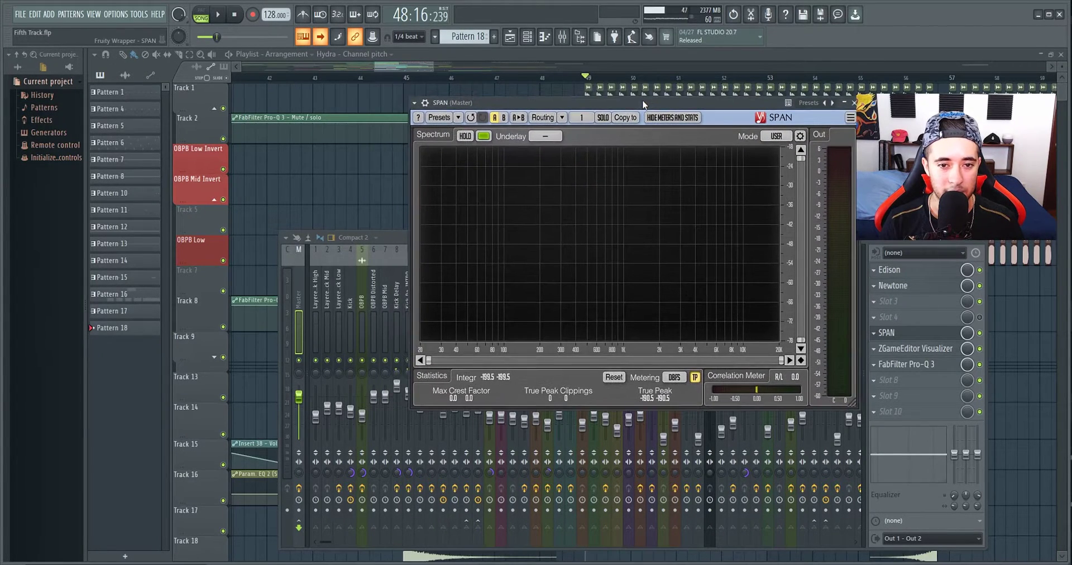
key("space")
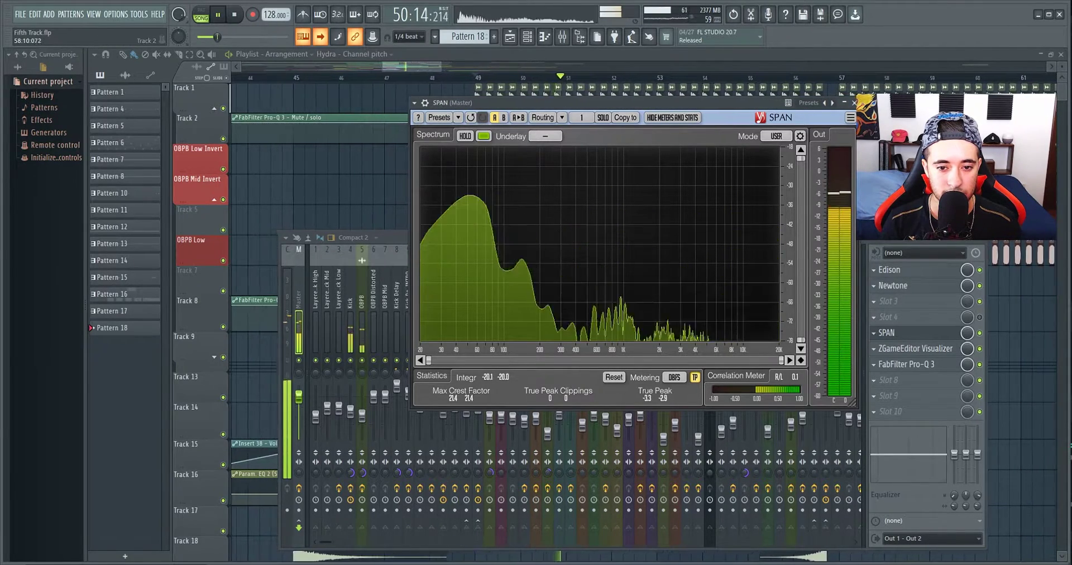
key("space")
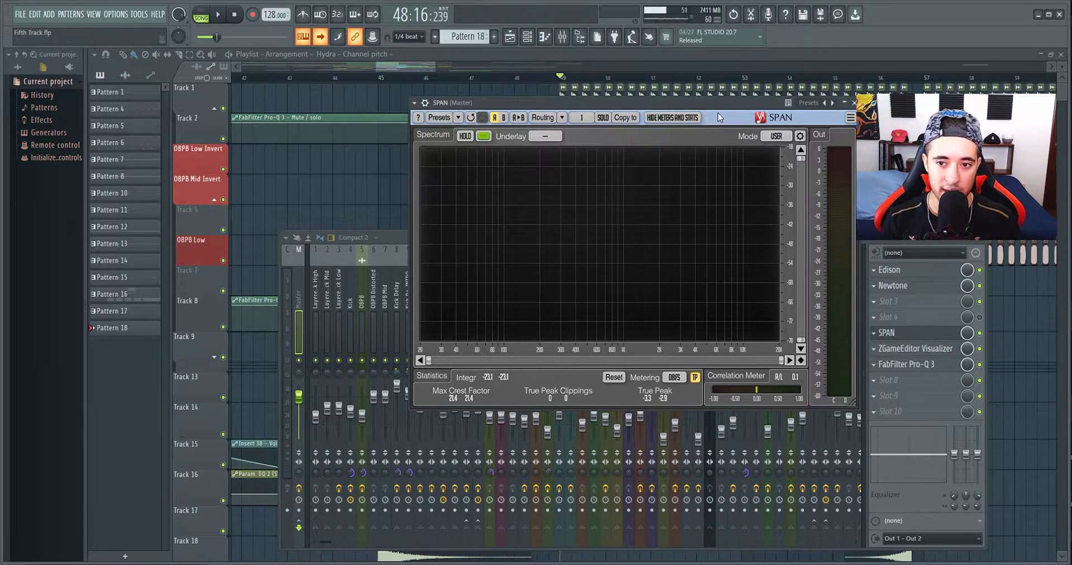
left_click(850, 118)
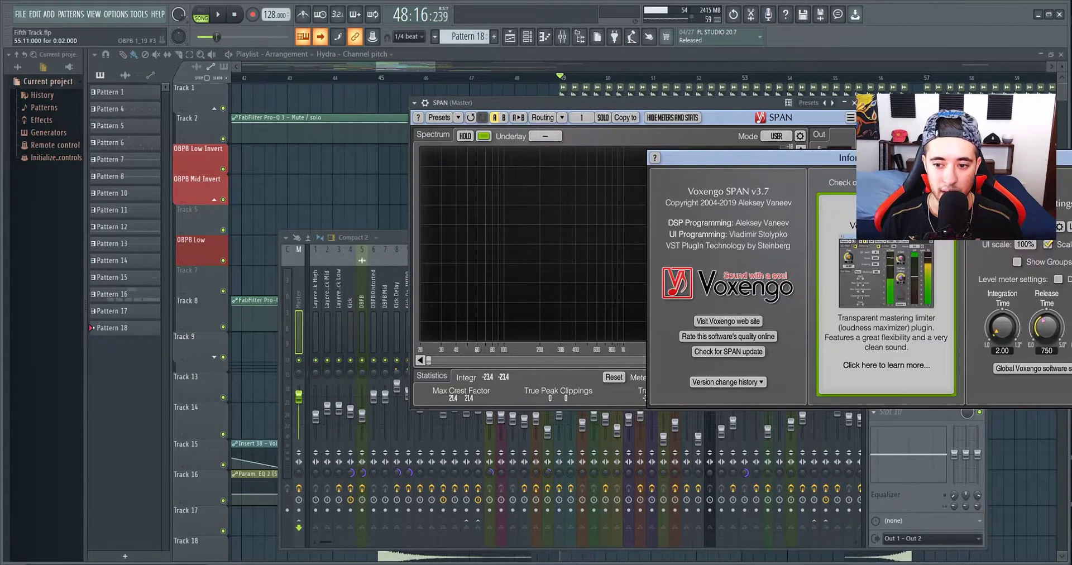
Enable the High-Precision Timer in the global Voxengo settings and close the panels
left_click(1020, 368)
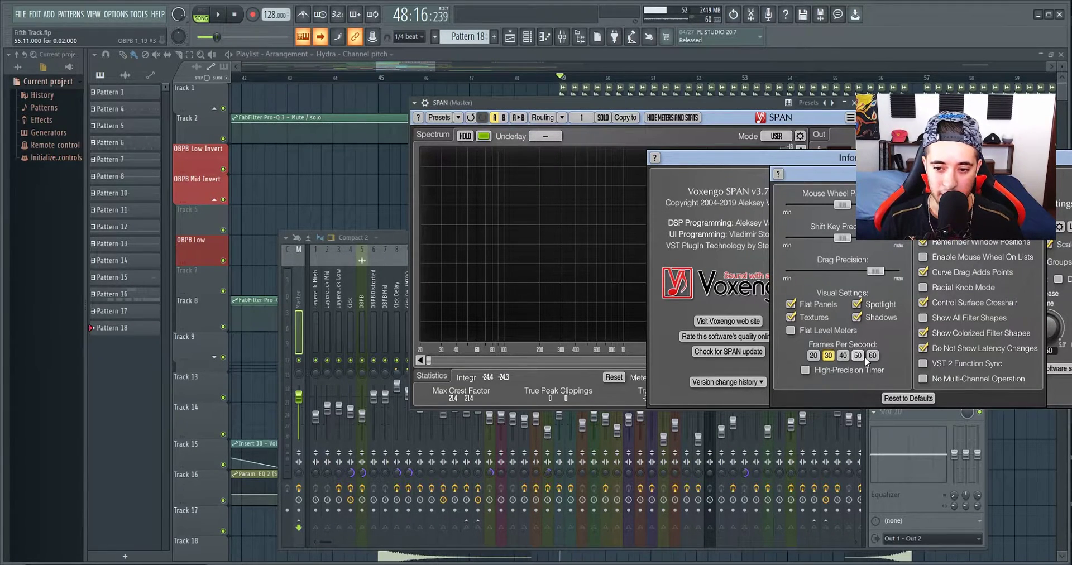
left_click(806, 370)
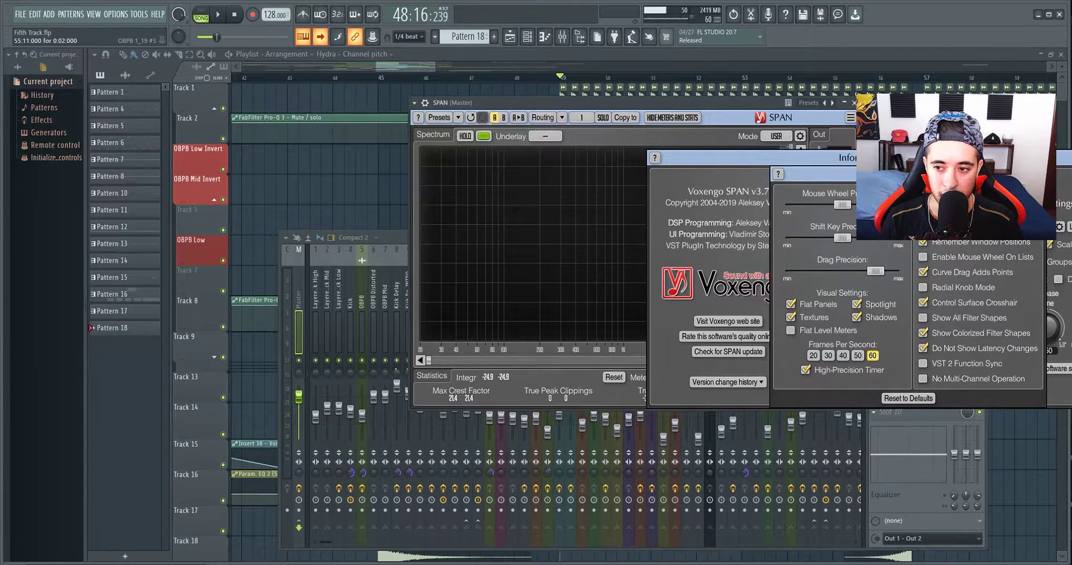
key("Escape")
Play the song twice briefly to watch the smoother spectrum, then close SPAN
key("space")
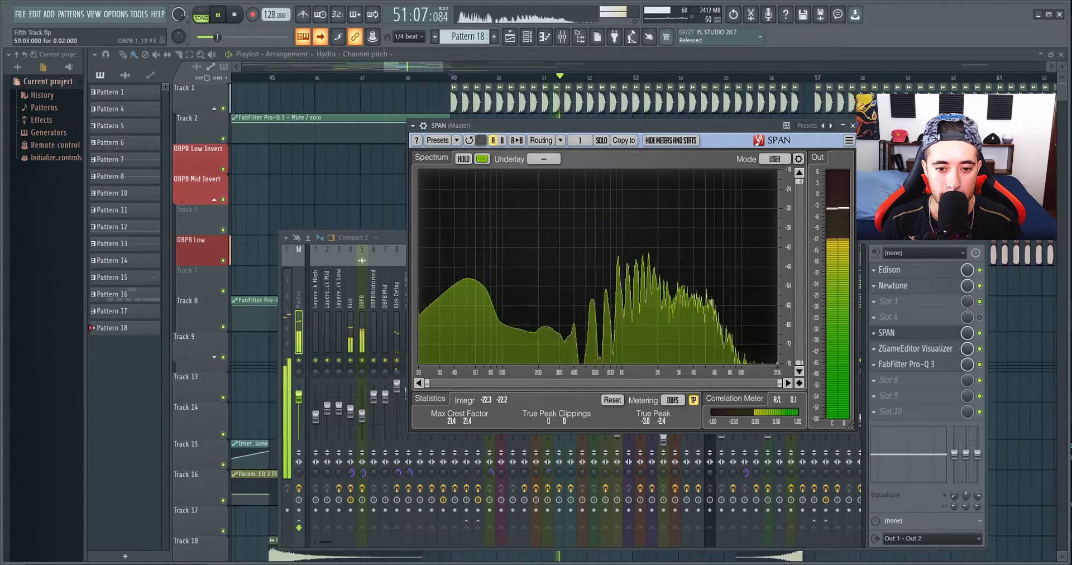
key("space")
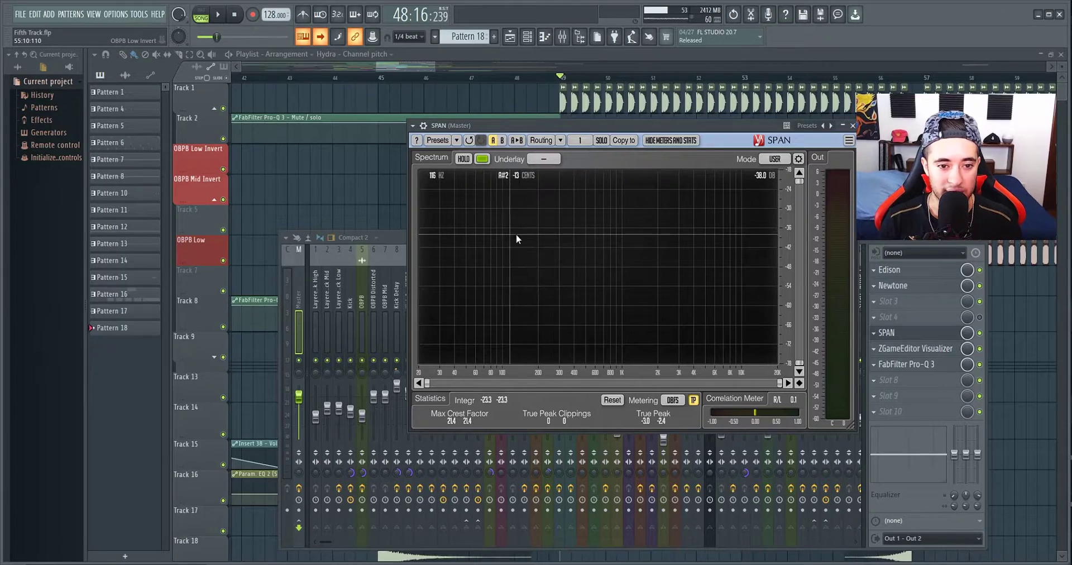
key("space")
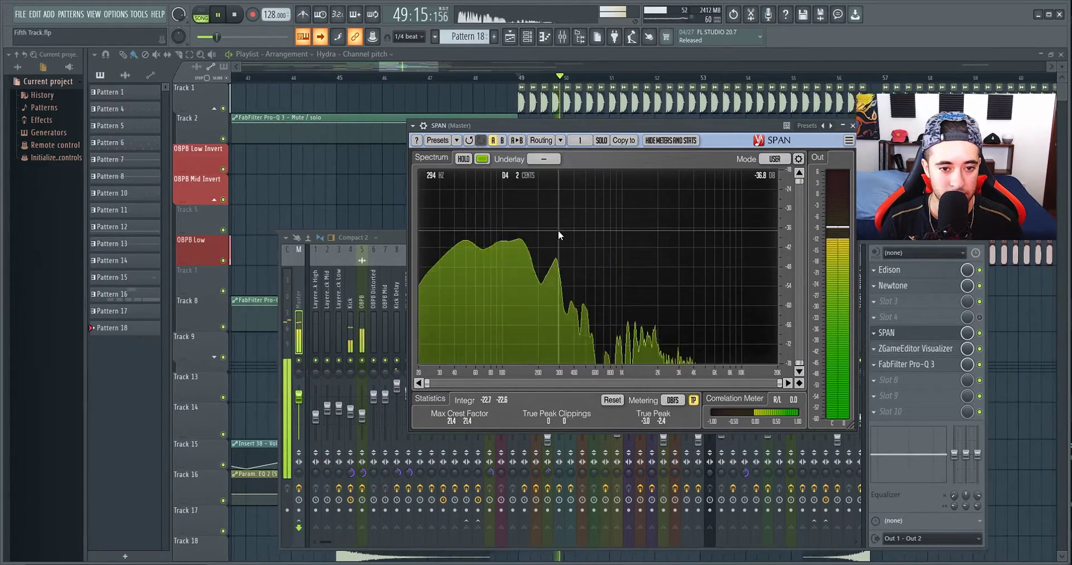
key("space")
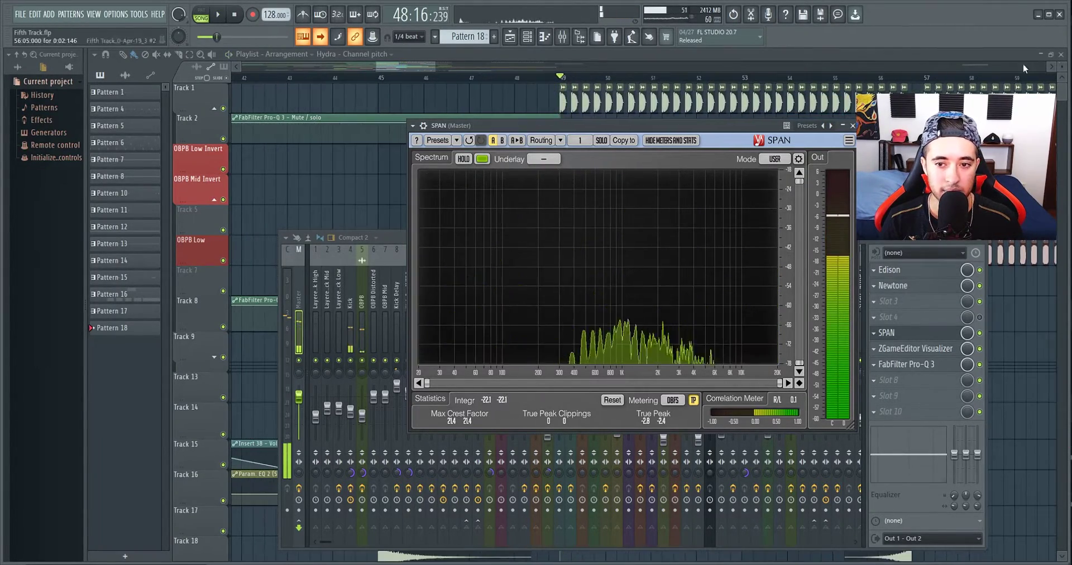
left_click(893, 334)
Open ZGameEditor Visualizer on the Master and keep Frame rate Max at 60
left_click(904, 350)
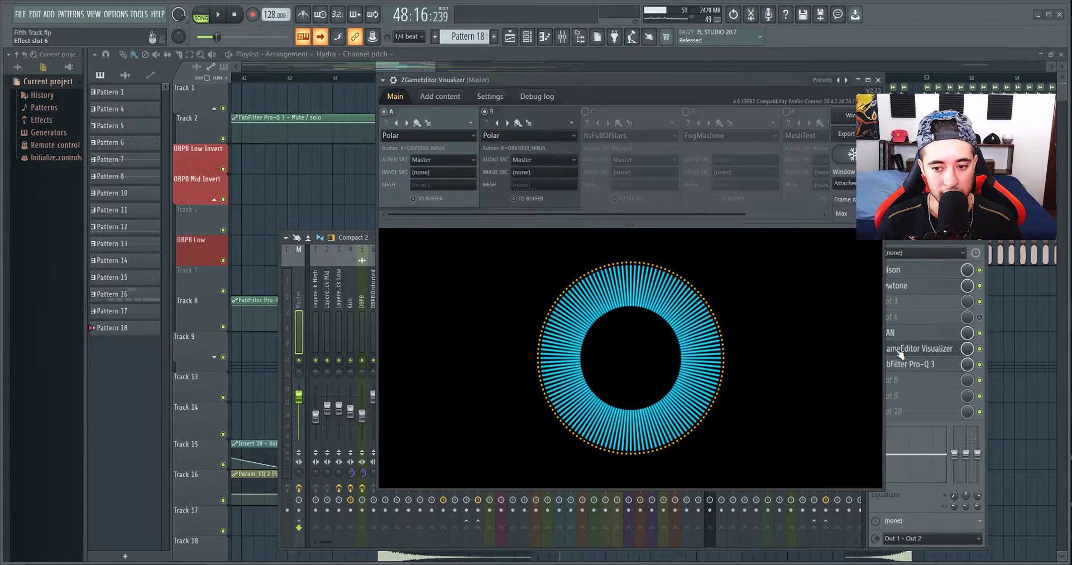
left_click_drag(746, 79, 651, 77)
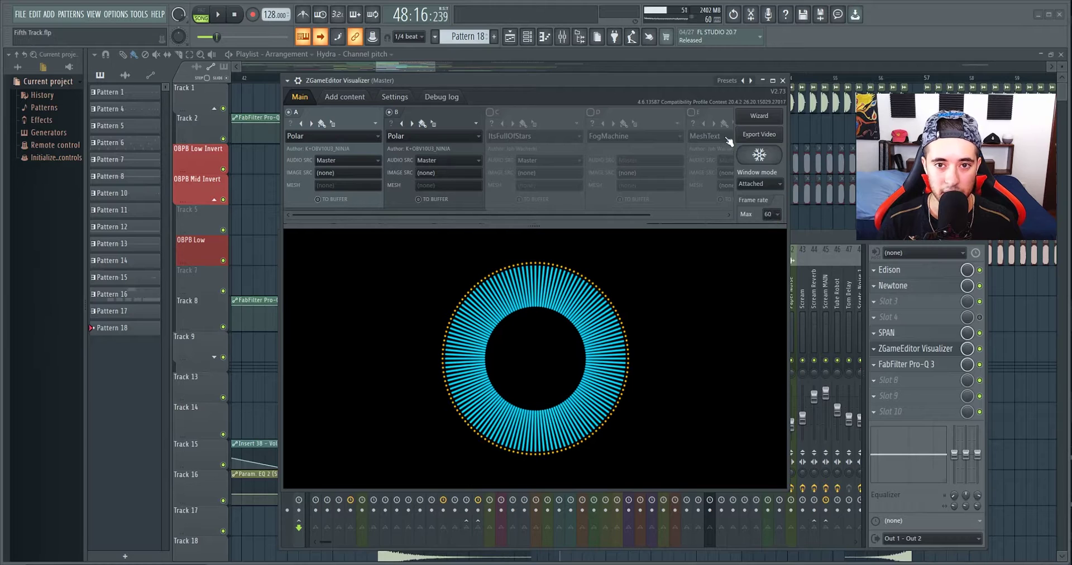
left_click(775, 215)
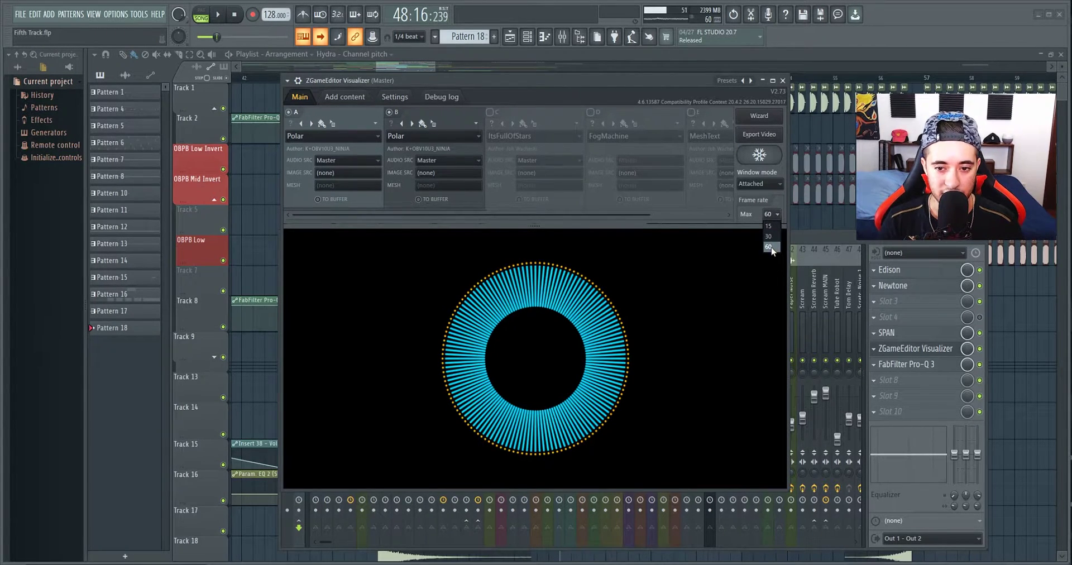
left_click(768, 246)
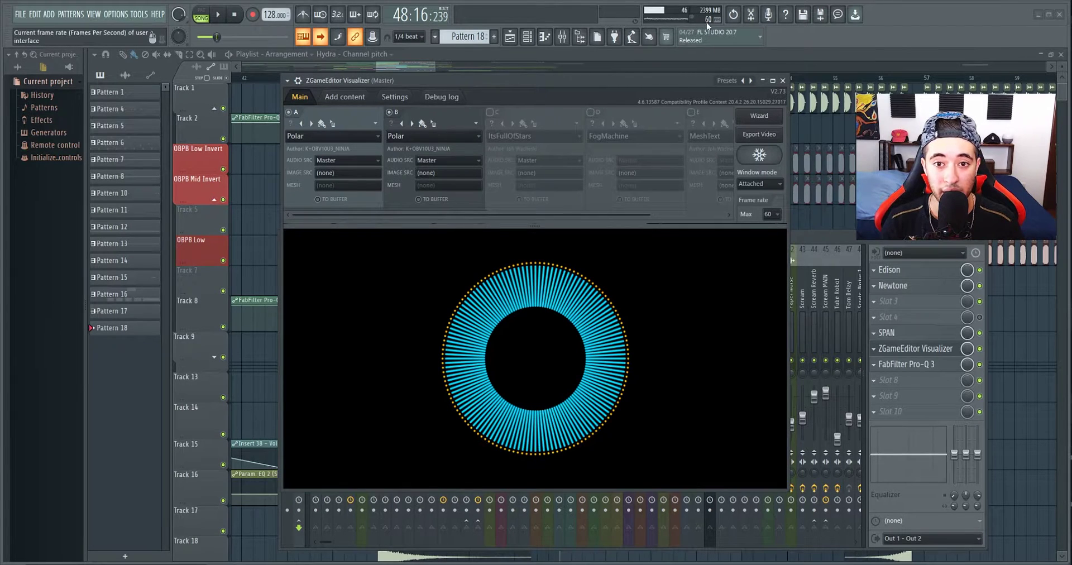
Preview the visualizer during playback and set its maximum frame rate to 60
left_click_drag(655, 82, 682, 80)
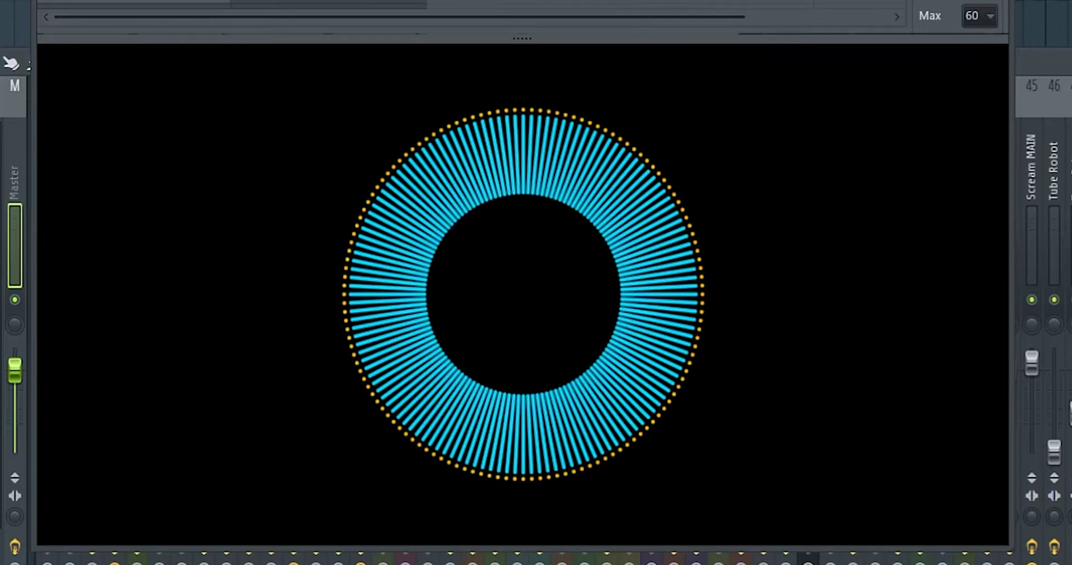
key("space")
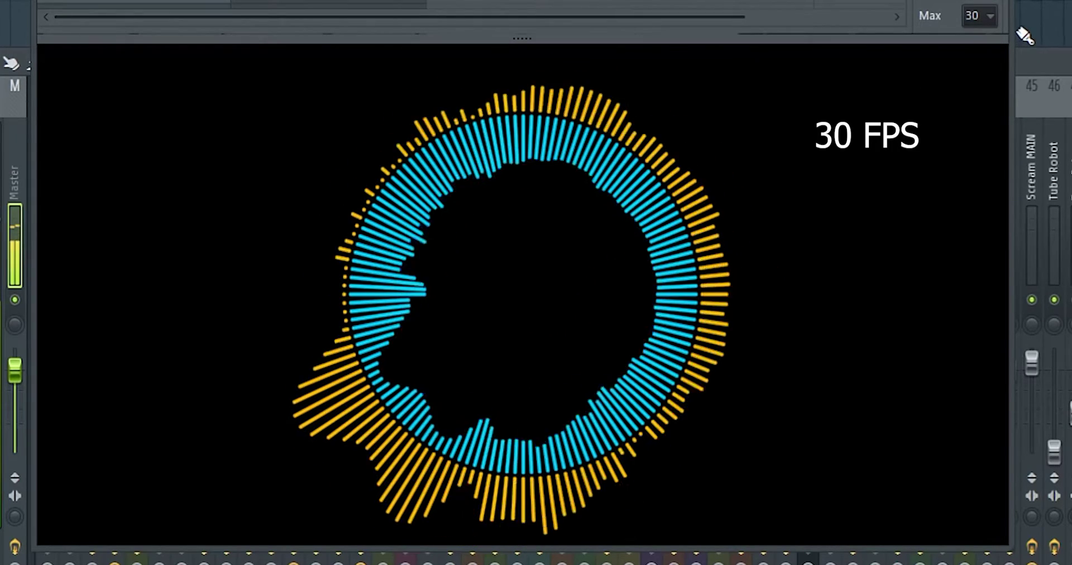
left_click(981, 15)
left_click(983, 78)
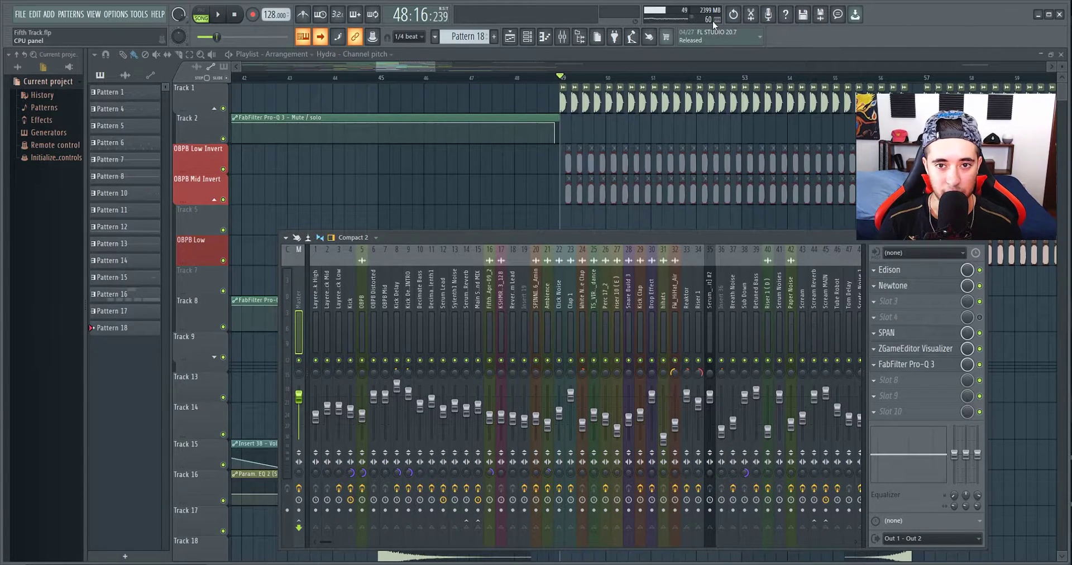
Open FabFilter Pro-Q 3 on the Master, glance at General settings, and reposition its window
left_click(925, 369)
left_click_drag(684, 116, 660, 109)
left_click(116, 14)
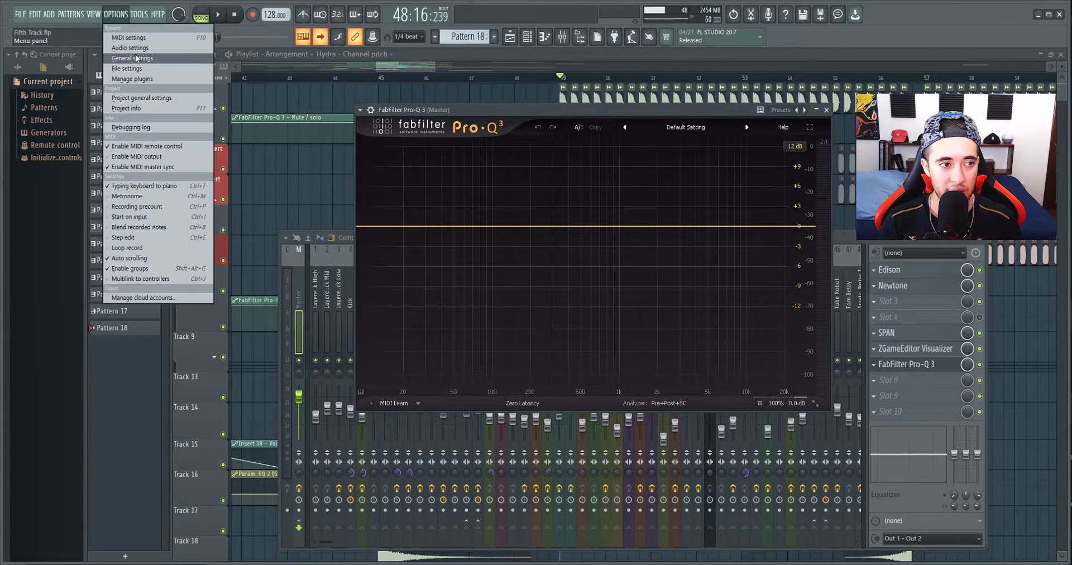
left_click(134, 61)
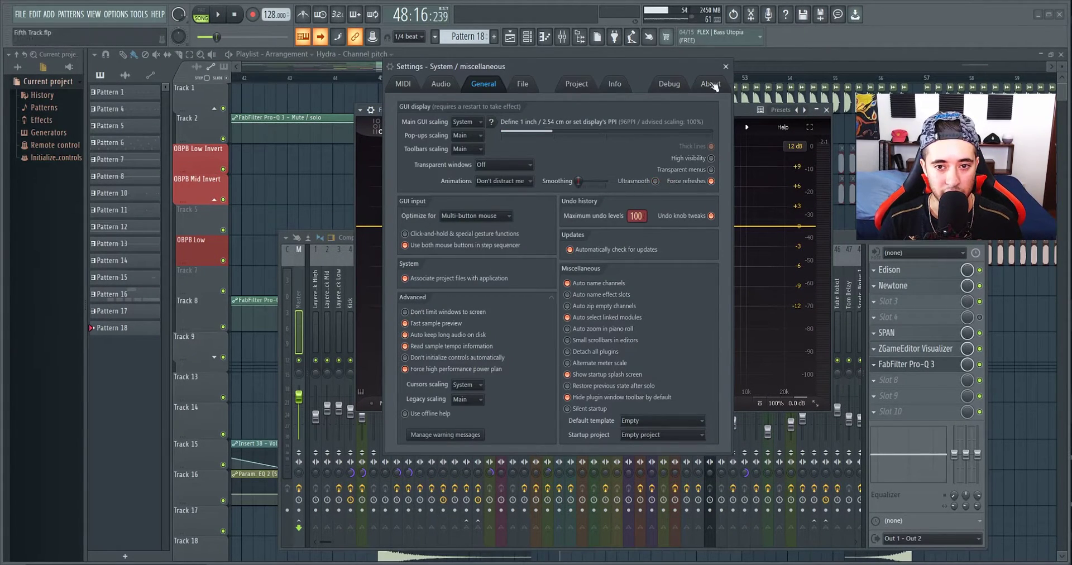
left_click(725, 66)
mouse_move(704, 107)
left_mouse_down()
mouse_move(715, 96)
mouse_move(706, 125)
left_mouse_up()
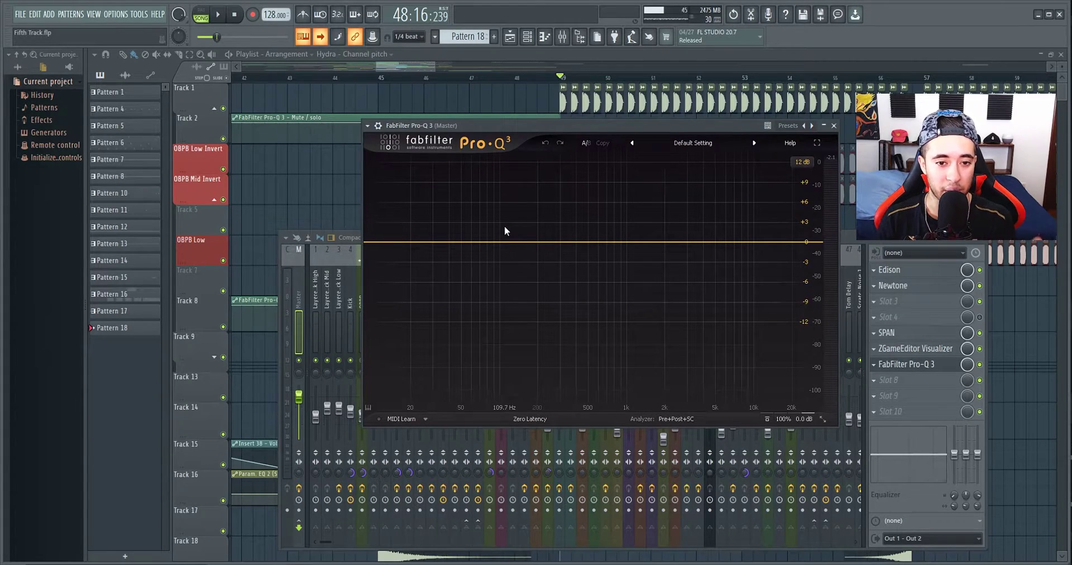
left_click_drag(555, 126, 581, 152)
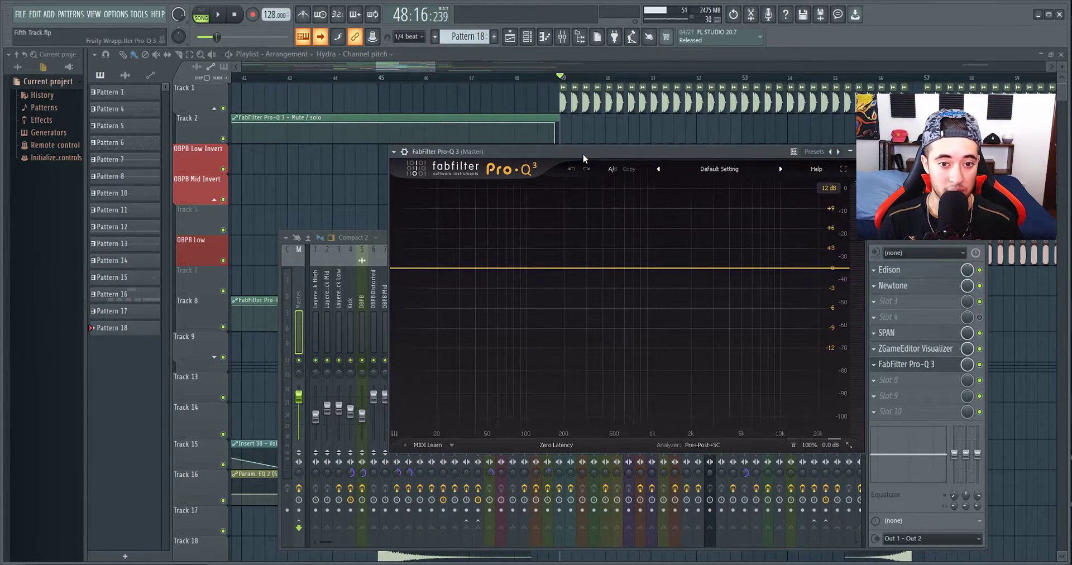
Play the song briefly to preview the Pro-Q 3 spectrum analyser, then stop
left_click_drag(581, 152, 601, 139)
key("space")
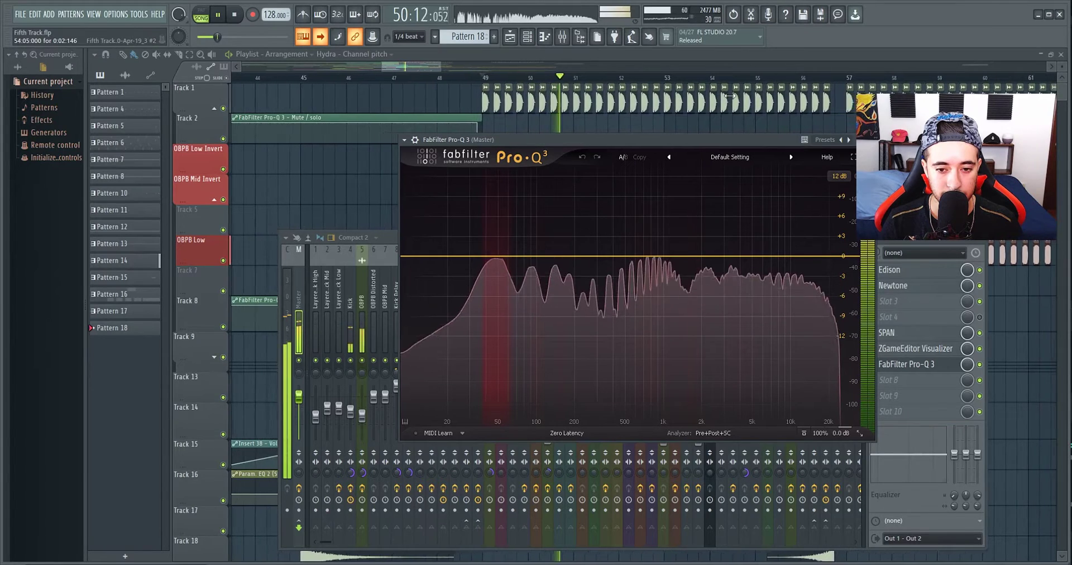
key("space")
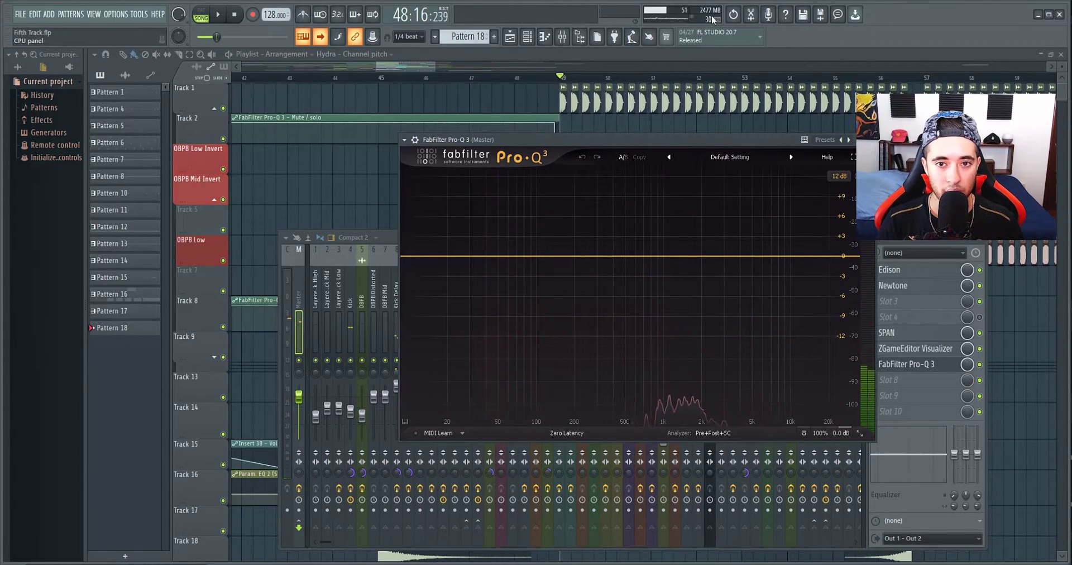
left_click(115, 14)
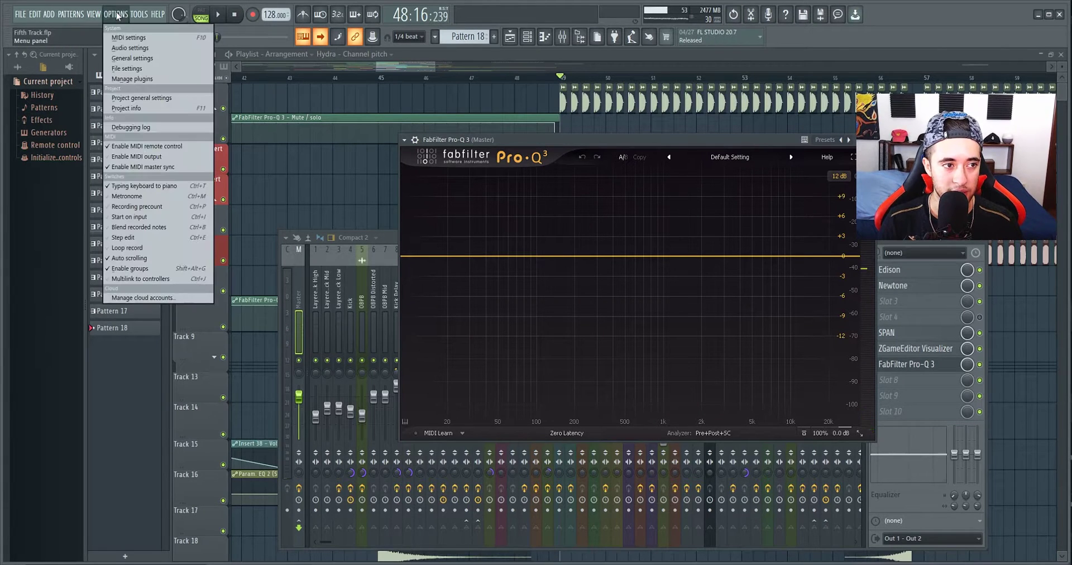
Glance at General settings, replay the Pro-Q 3 analyser briefly, then close Pro-Q 3
left_click(128, 58)
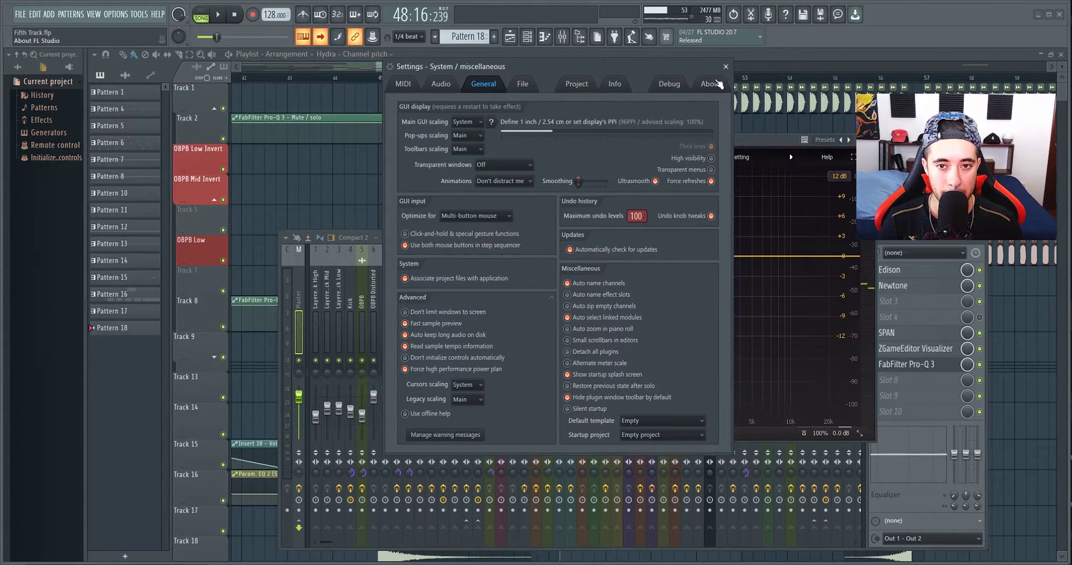
left_click(728, 67)
key("space")
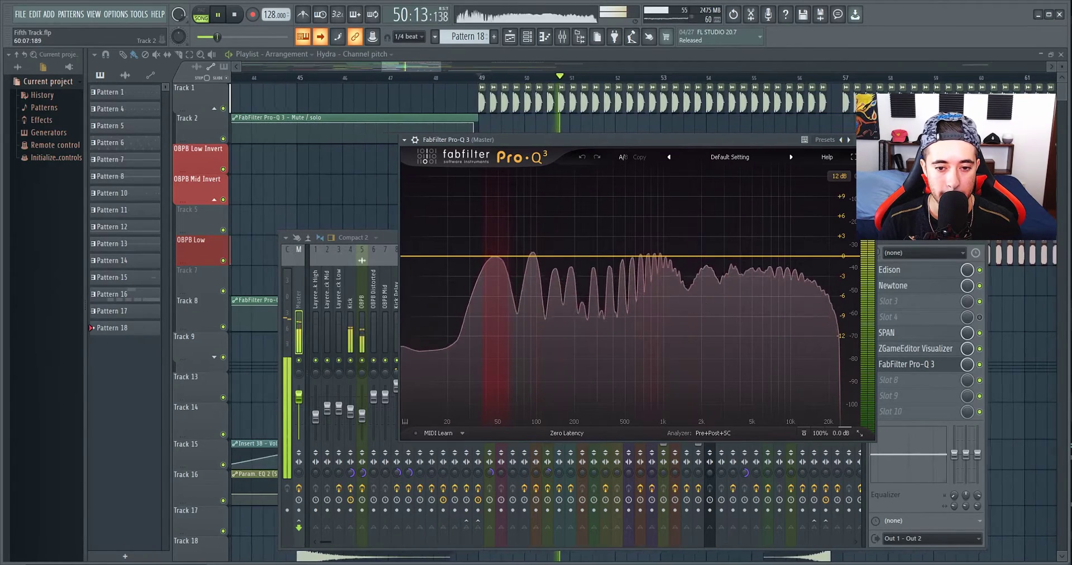
key("space")
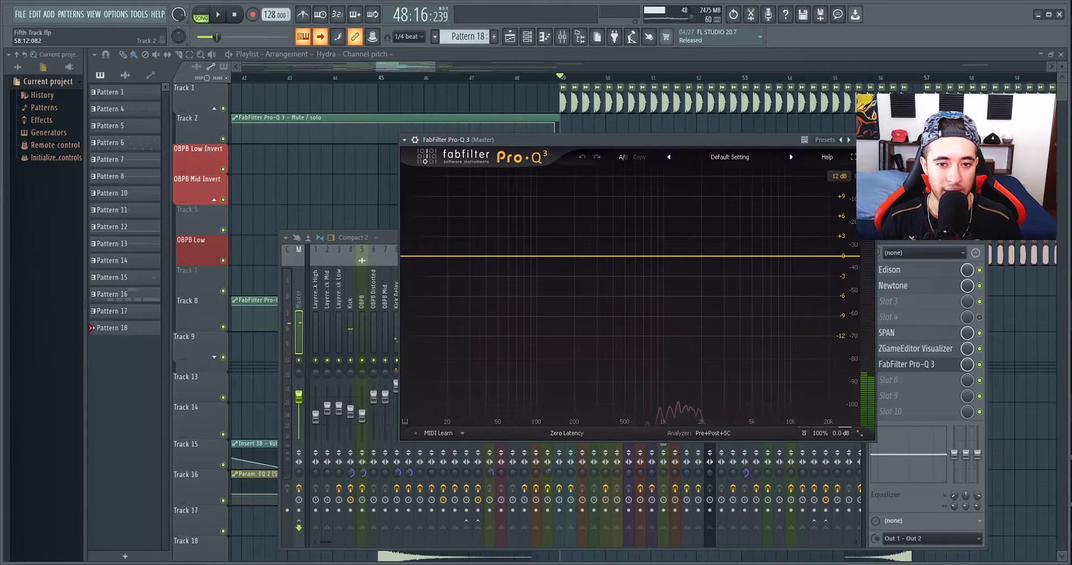
key("Escape")
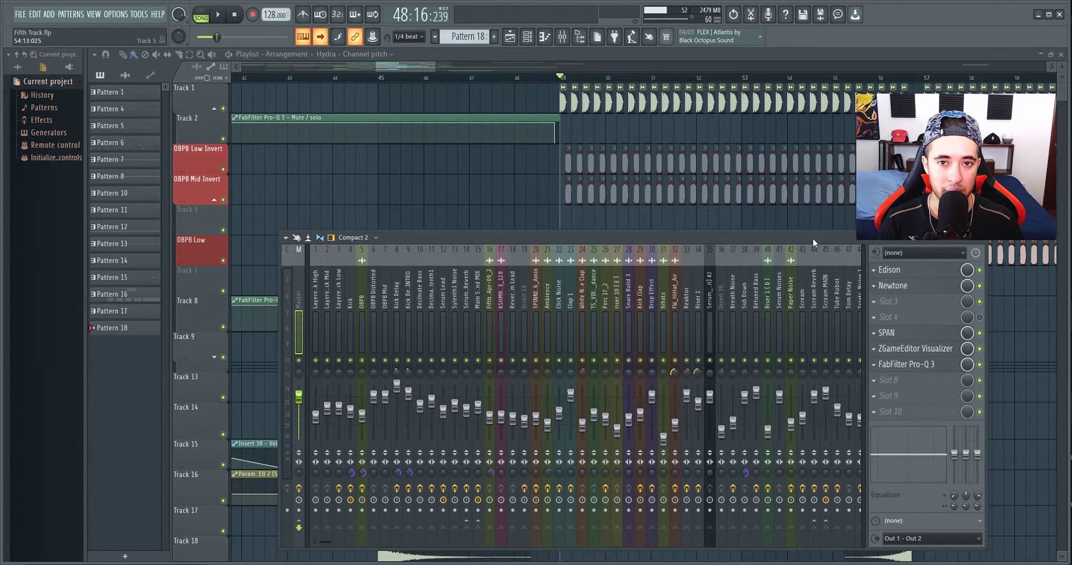
key("F10")
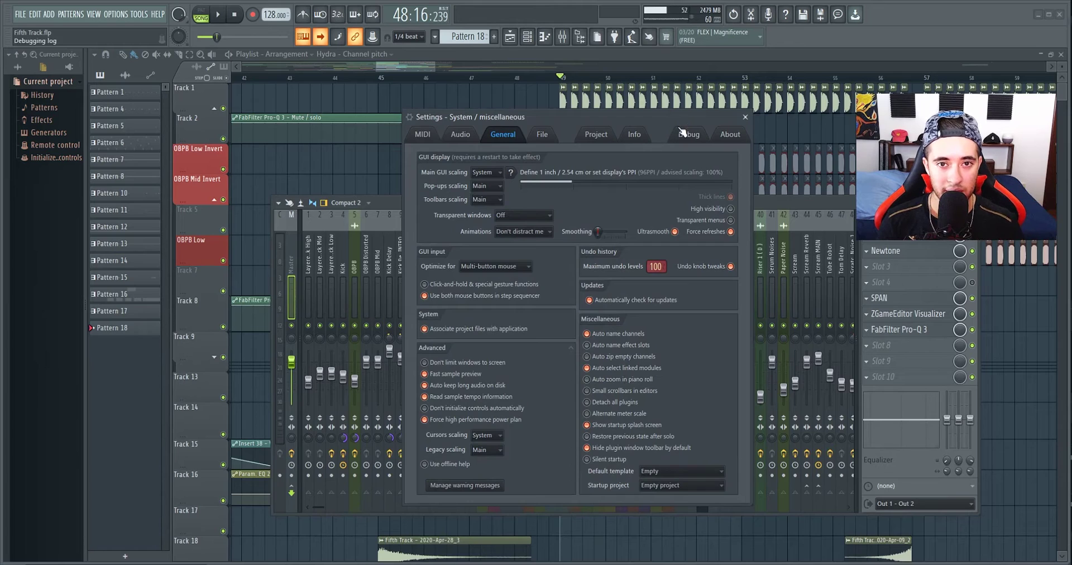
left_click_drag(673, 116, 663, 100)
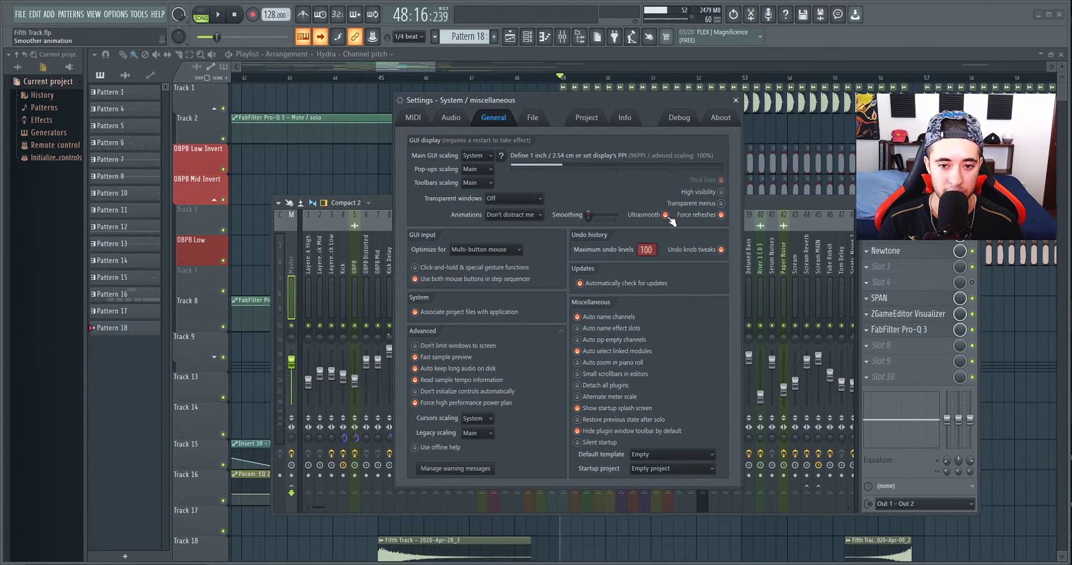
left_click(737, 100)
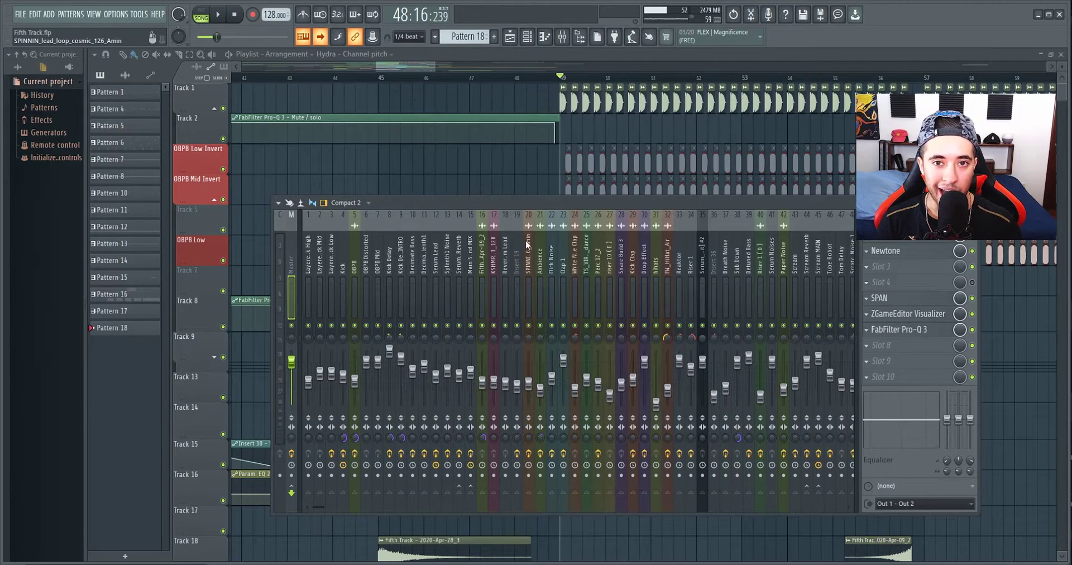